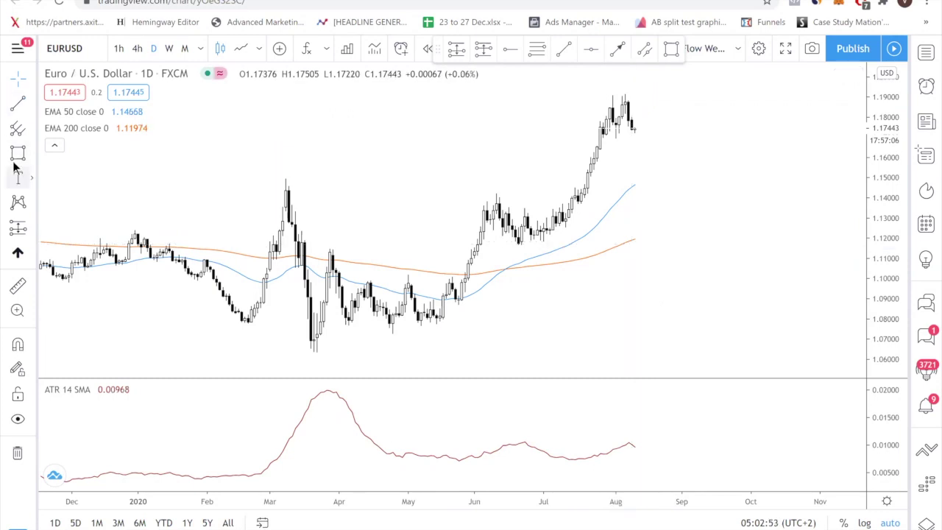
pyautogui.click(620, 49)
pyautogui.click(624, 102)
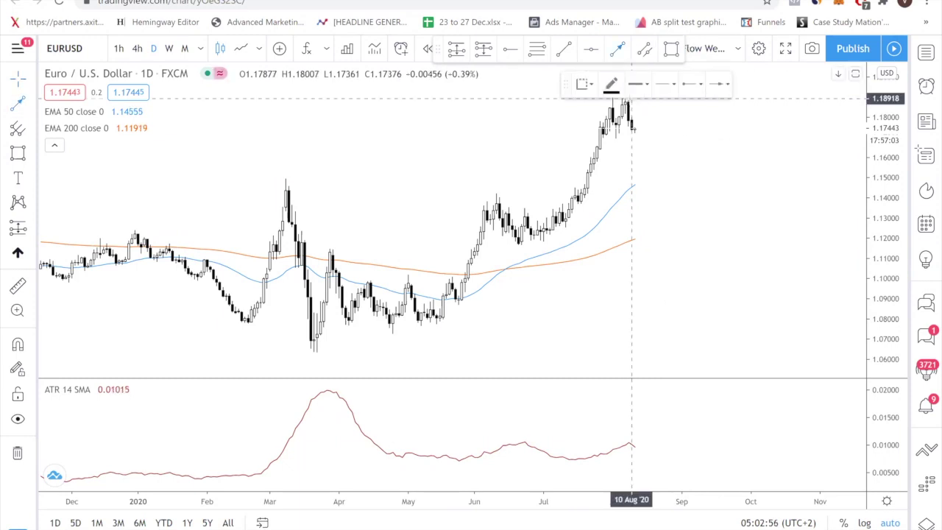
pyautogui.click(647, 187)
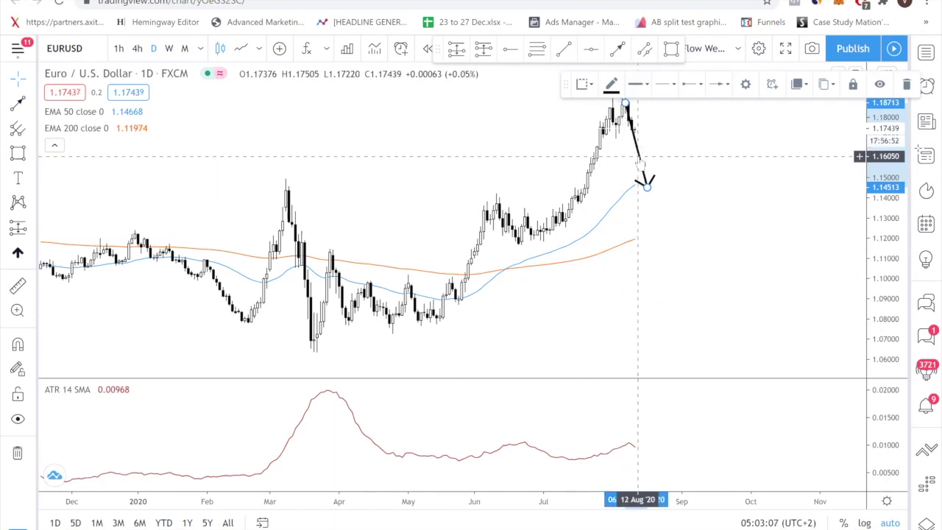
pyautogui.click(643, 177)
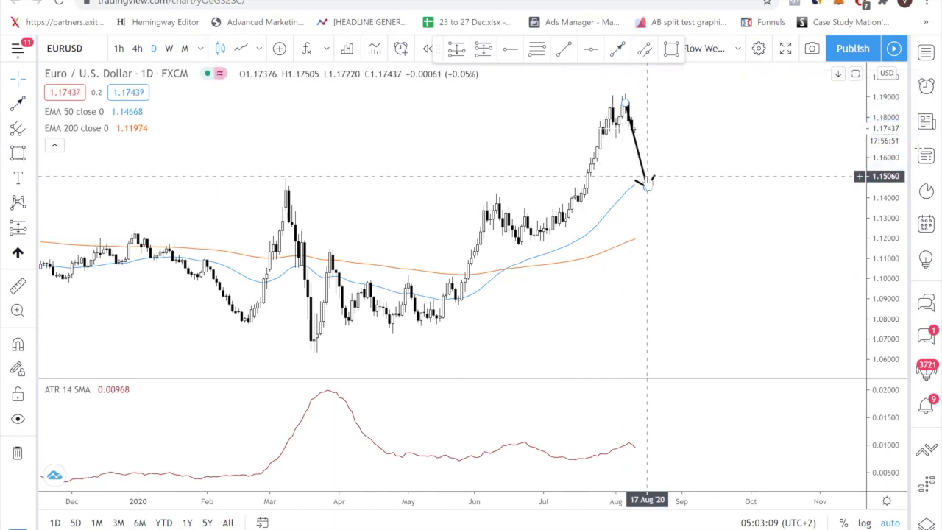
pyautogui.click(647, 178)
pyautogui.press('Delete')
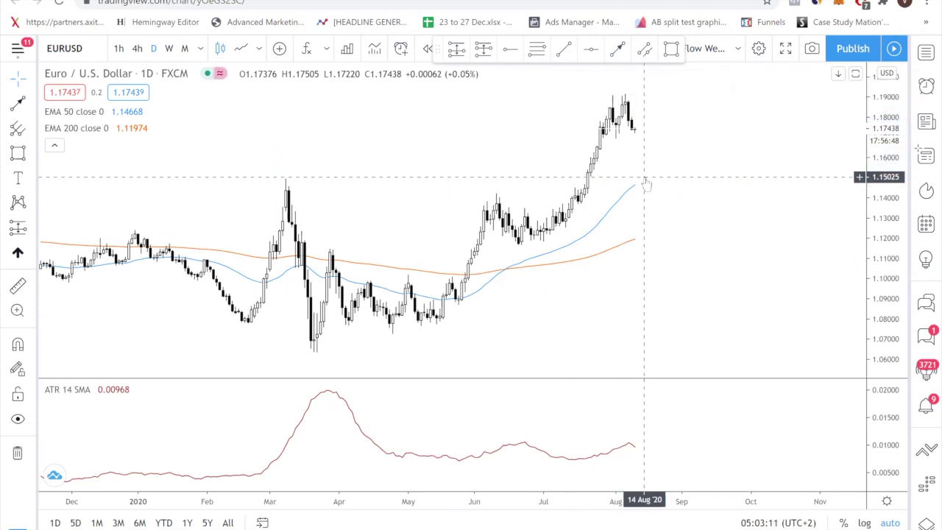
# Draw a rectangle from the 24 Jun 2019 high near 1.1406 down to the mid-August low near 1.102.
pyautogui.hscroll(-4, 463, 228)
pyautogui.hscroll(-10, 399, 220)
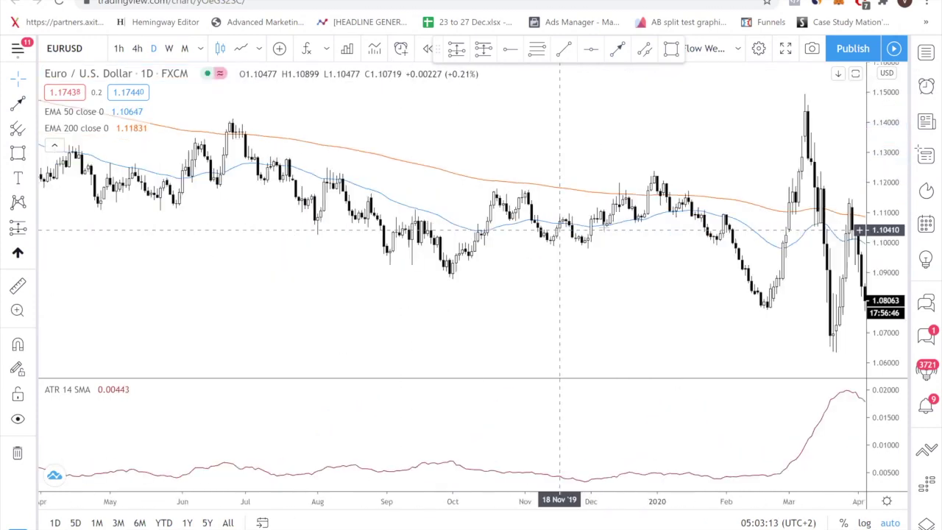
pyautogui.hscroll(-4, 633, 206)
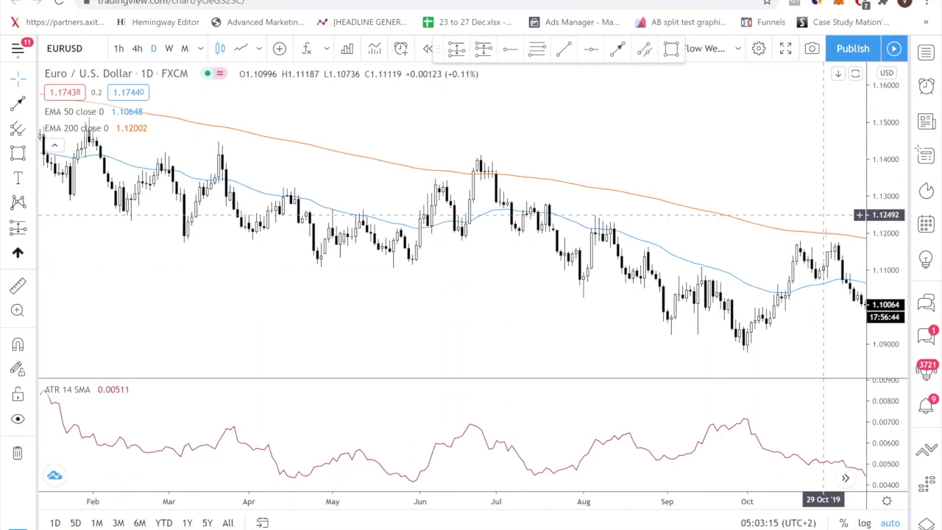
pyautogui.moveTo(890, 257); pyautogui.dragTo(888, 213)
pyautogui.moveTo(634, 221)
pyautogui.mouseDown()
pyautogui.moveTo(743, 198)
pyautogui.moveTo(694, 232)
pyautogui.mouseUp()
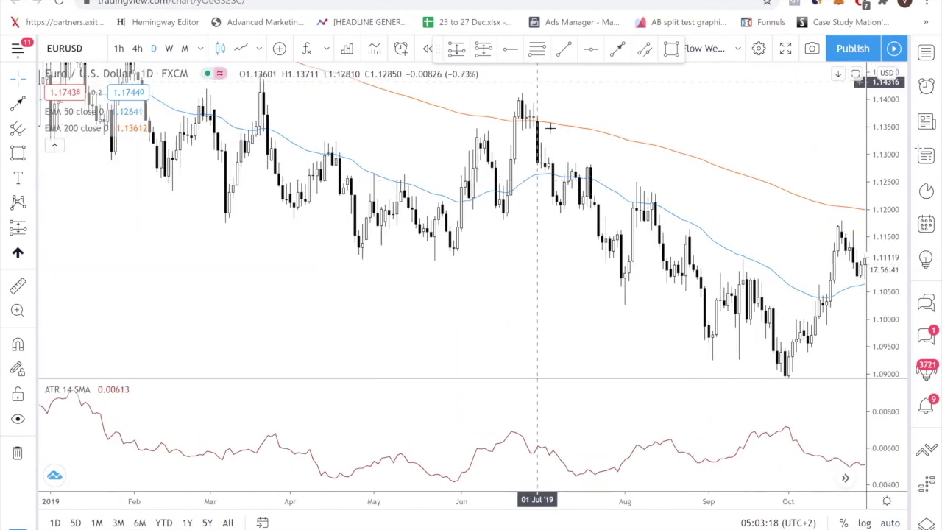
pyautogui.click(671, 48)
pyautogui.click(519, 96)
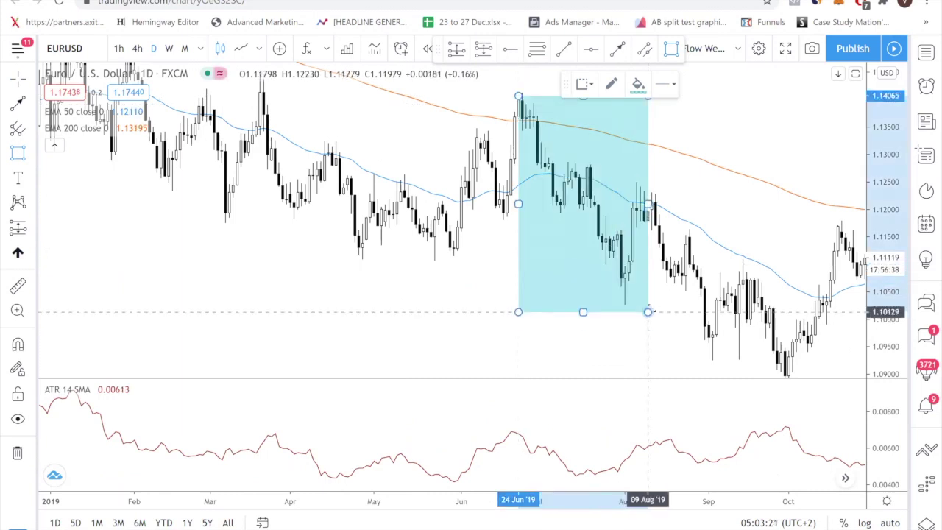
pyautogui.click(651, 306)
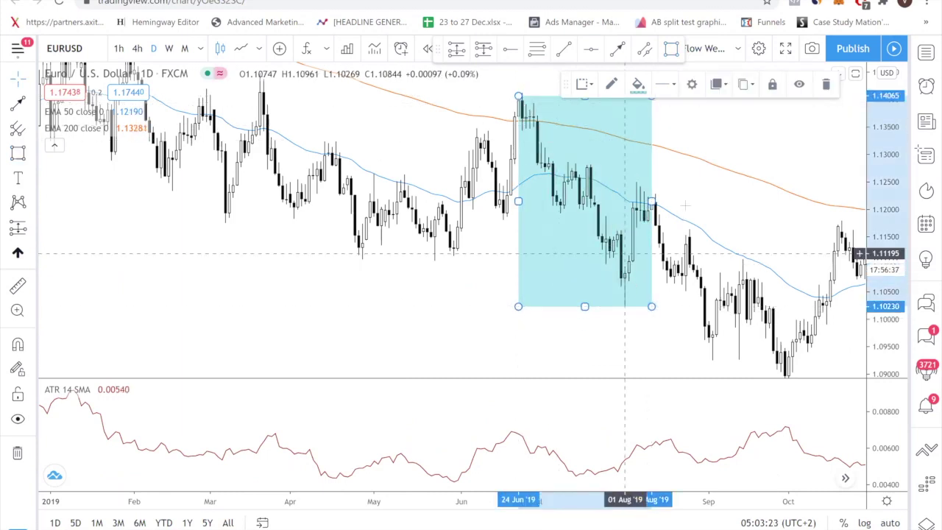
pyautogui.click(706, 233)
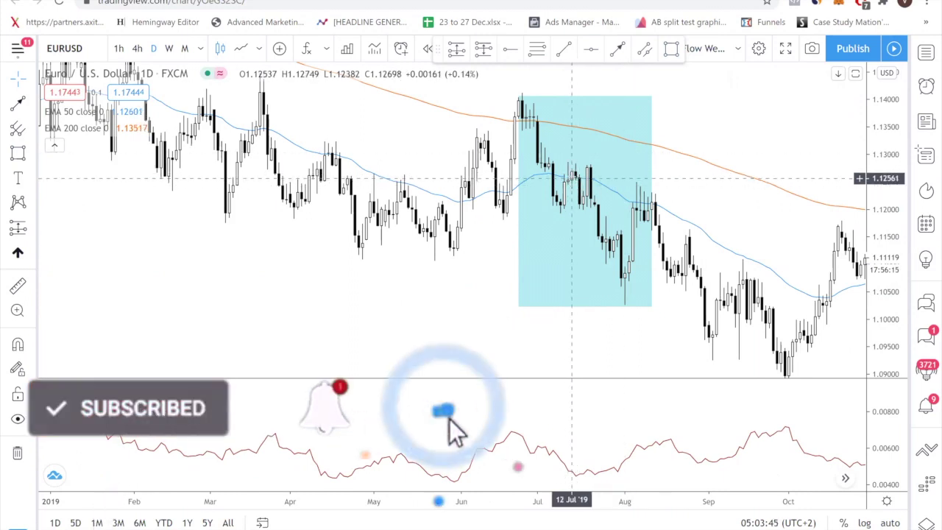
pyautogui.scroll(5, 639, 174)
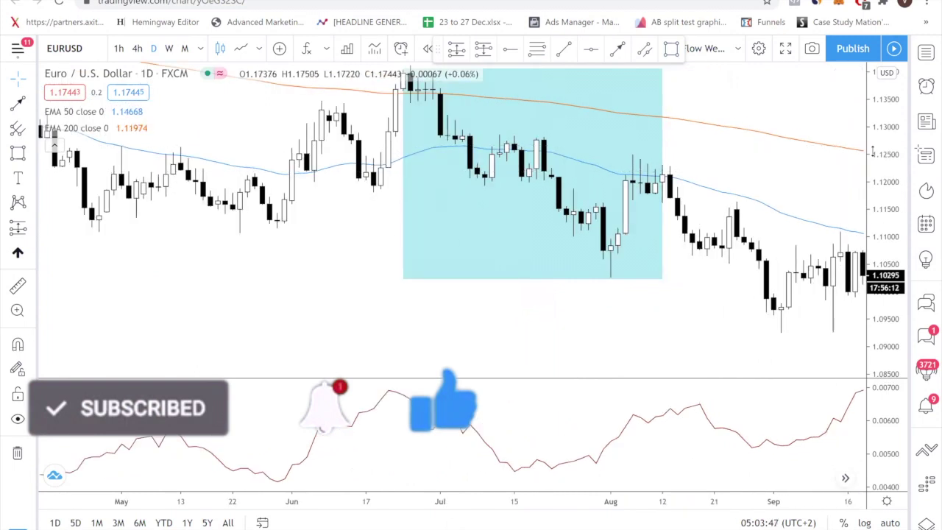
pyautogui.hscroll(-3, 827, 219)
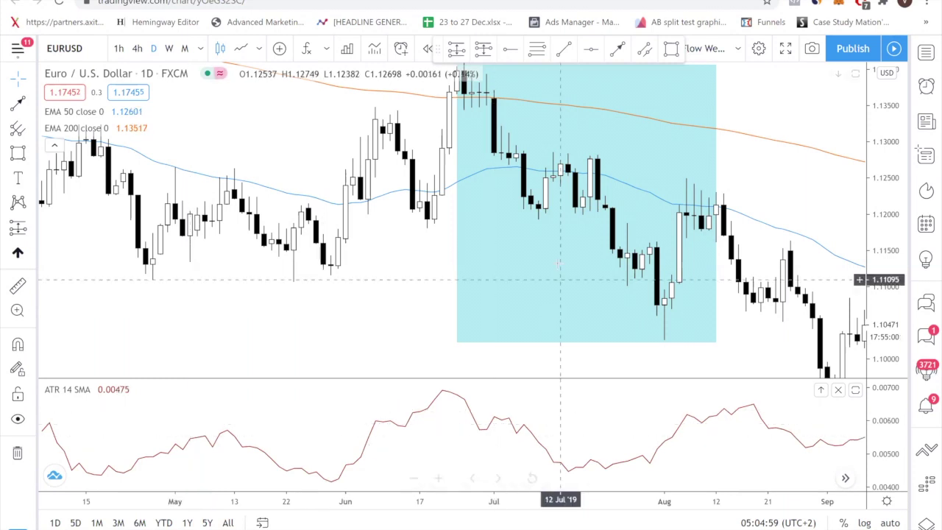
# Place a Short Position tool on the 15 Jul 2019 candle near 1.126 and refit the price scale.
pyautogui.click(33, 228)
pyautogui.click(96, 256)
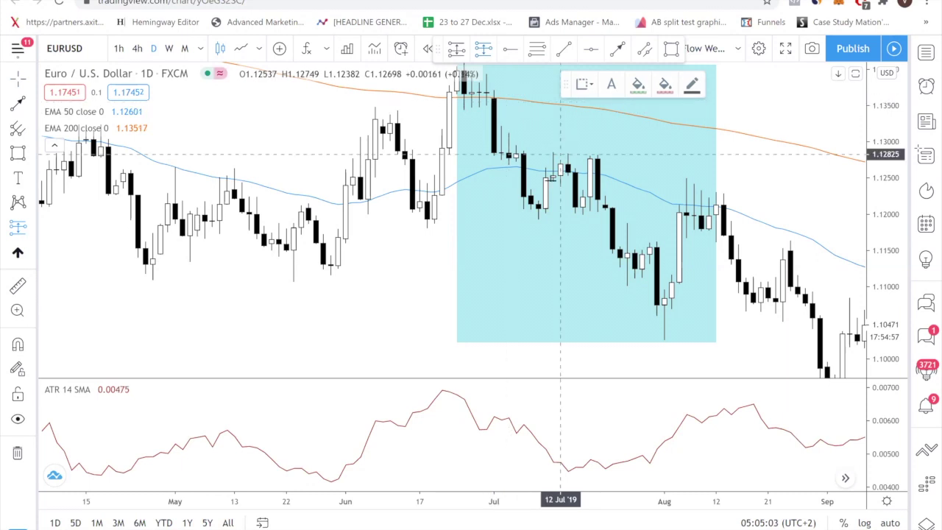
pyautogui.click(568, 170)
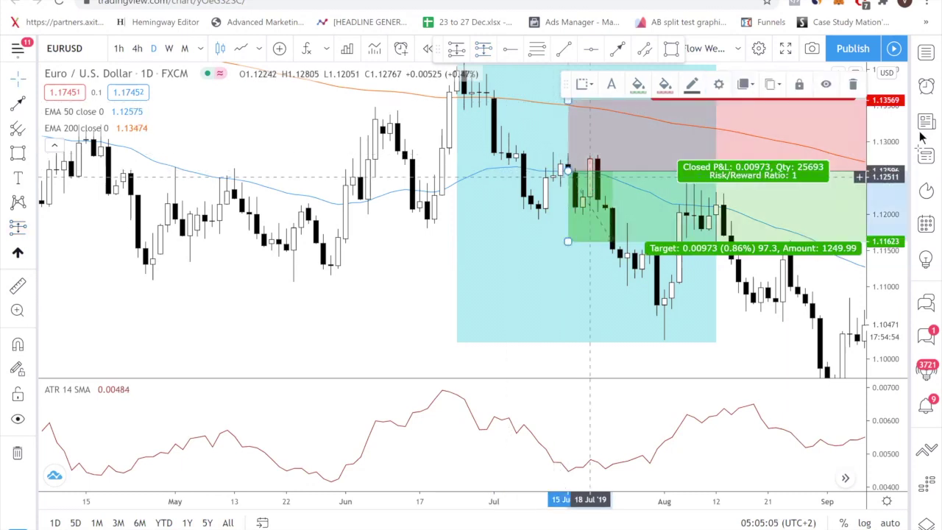
pyautogui.doubleClick(893, 159)
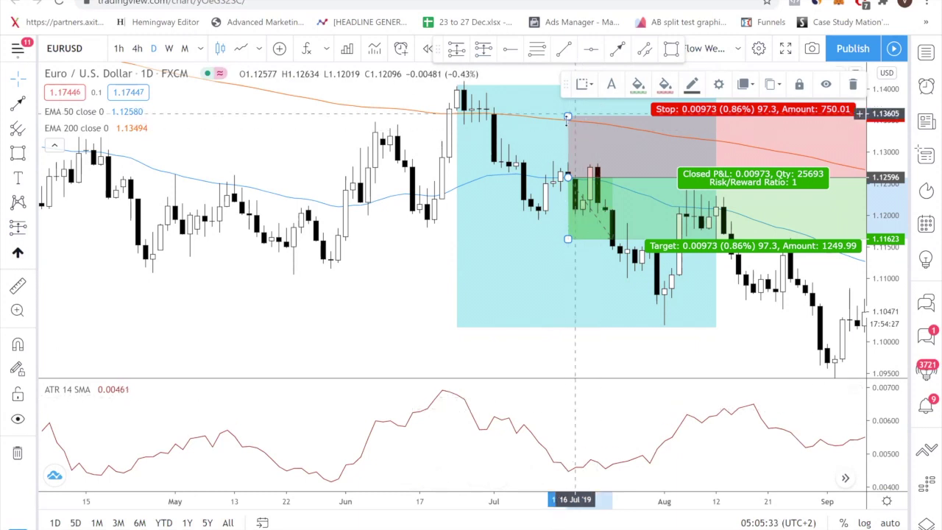
# Move the stop down to 1.1305 and the target up to 1.1205, giving risk/reward 1.21.
pyautogui.moveTo(568, 116); pyautogui.dragTo(568, 148)
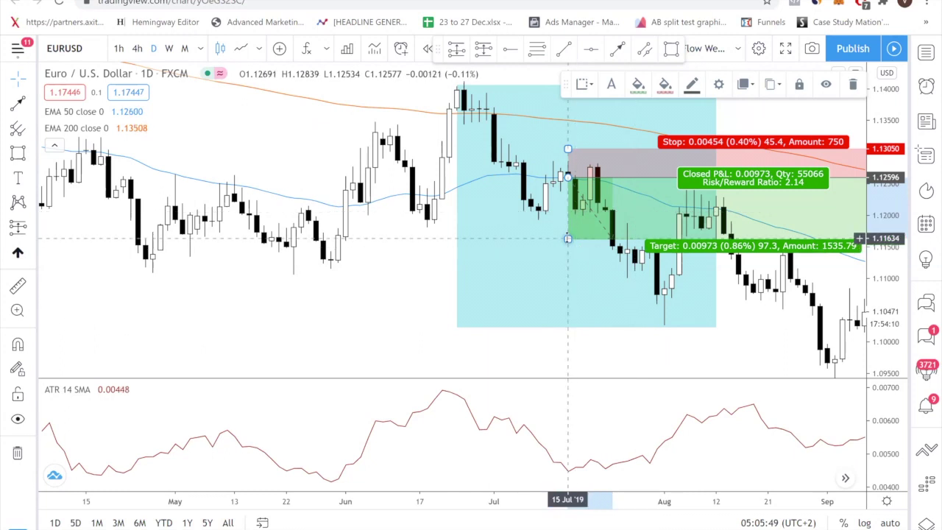
pyautogui.moveTo(568, 239); pyautogui.dragTo(568, 212)
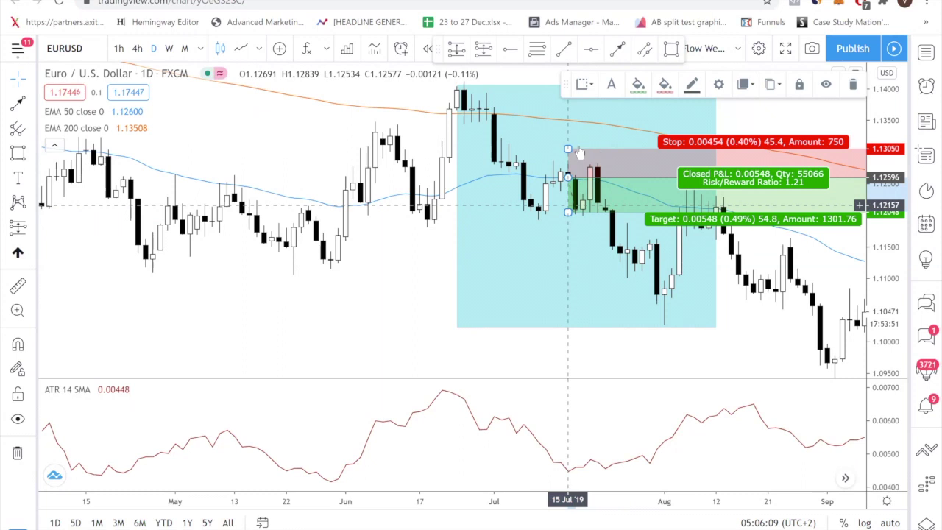
# Delete the short-position drawing and pan across May to October 2019.
pyautogui.press('Delete')
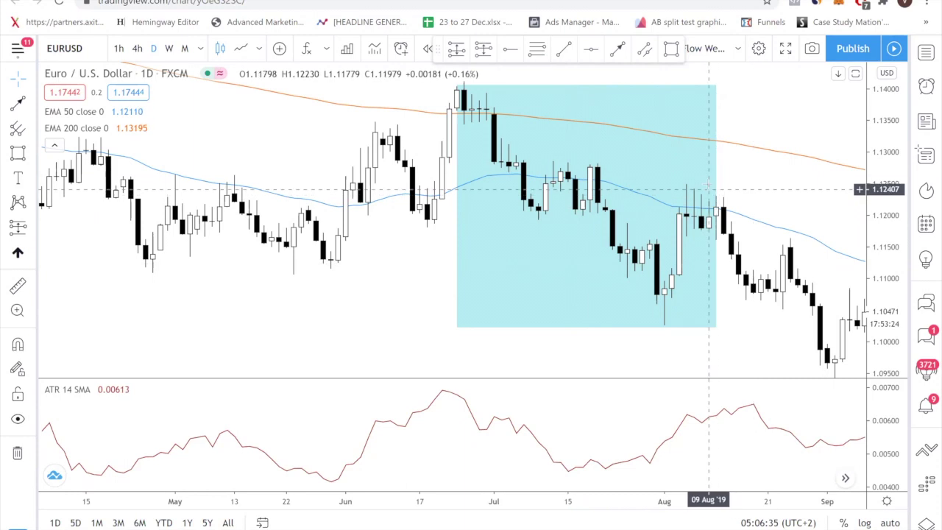
pyautogui.moveTo(750, 269); pyautogui.dragTo(588, 225)
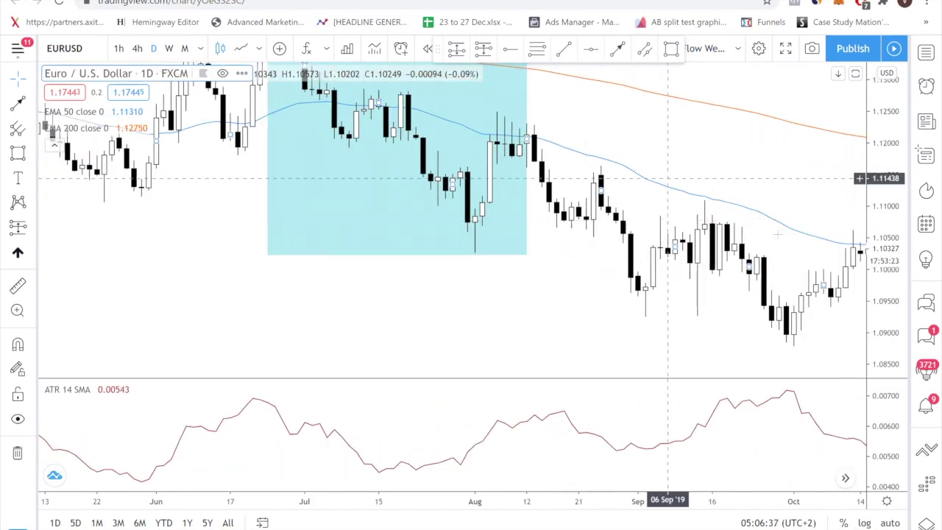
pyautogui.moveTo(779, 243); pyautogui.dragTo(673, 240)
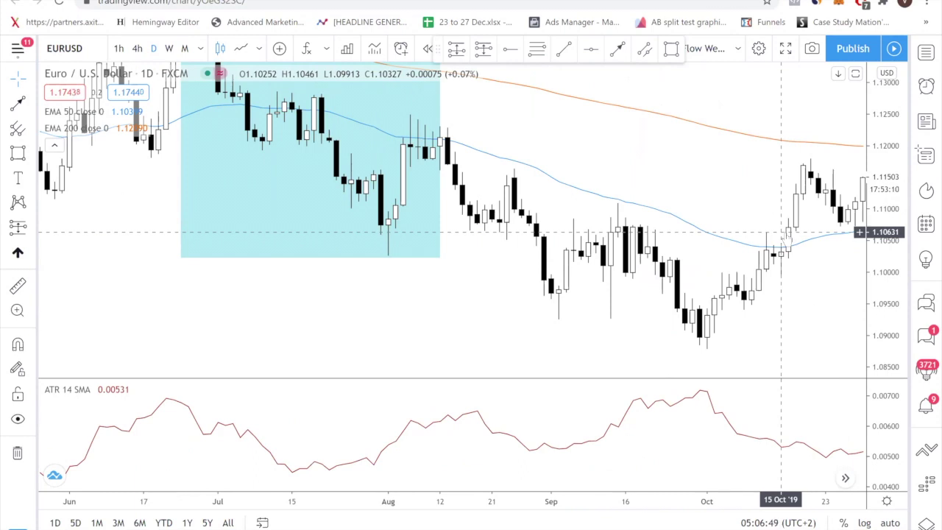
pyautogui.moveTo(589, 218); pyautogui.dragTo(709, 237)
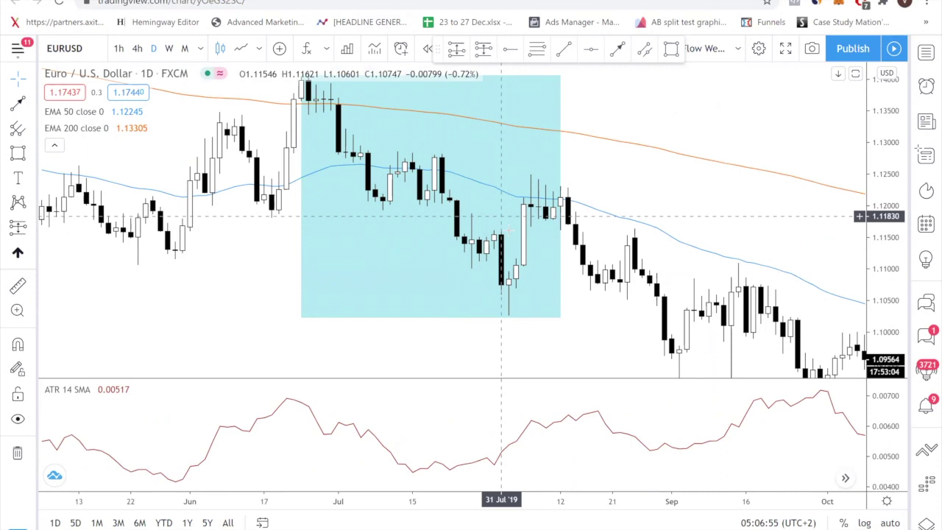
pyautogui.click(240, 50)
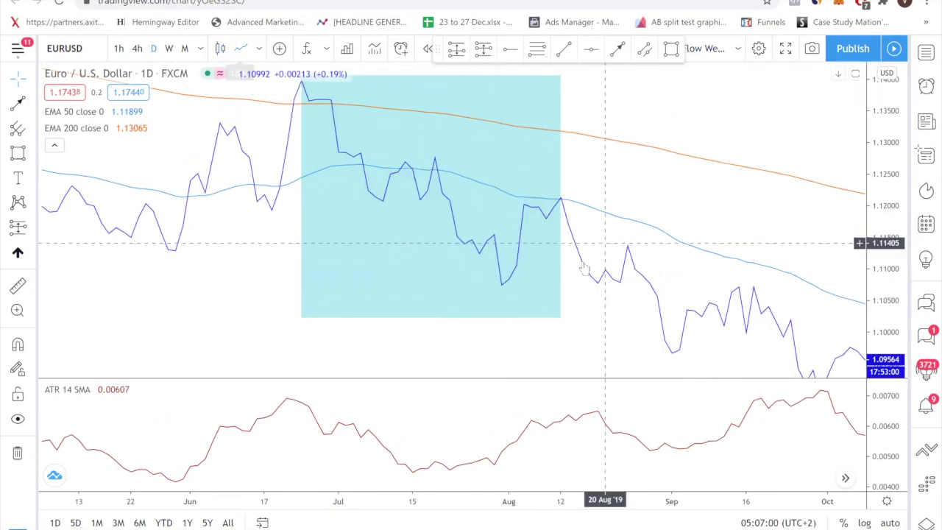
pyautogui.click(221, 49)
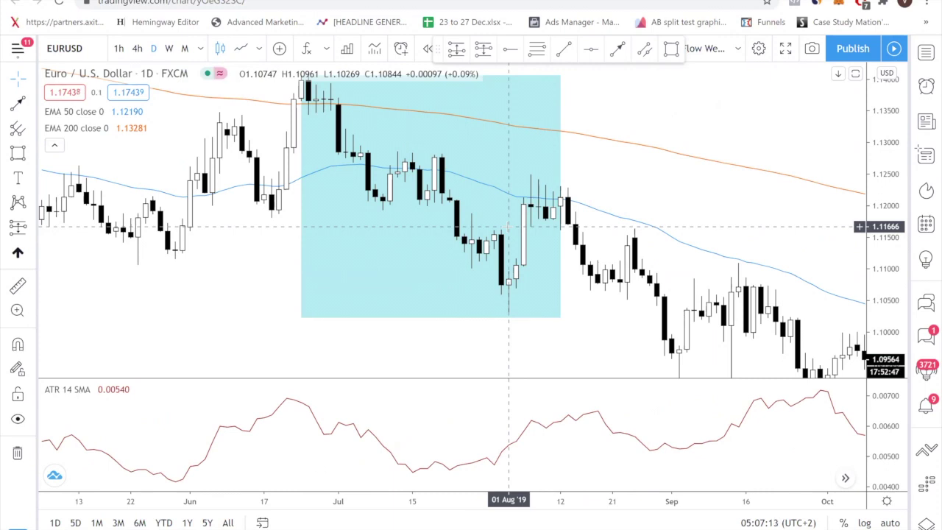
# Pan back to the June 2018 to January 2019 range and stretch the price scale vertically.
pyautogui.moveTo(252, 228); pyautogui.dragTo(685, 233)
pyautogui.moveTo(112, 221); pyautogui.dragTo(432, 221)
pyautogui.moveTo(298, 257); pyautogui.dragTo(439, 257)
pyautogui.moveTo(389, 326); pyautogui.dragTo(582, 326)
pyautogui.moveTo(338, 253); pyautogui.dragTo(604, 216)
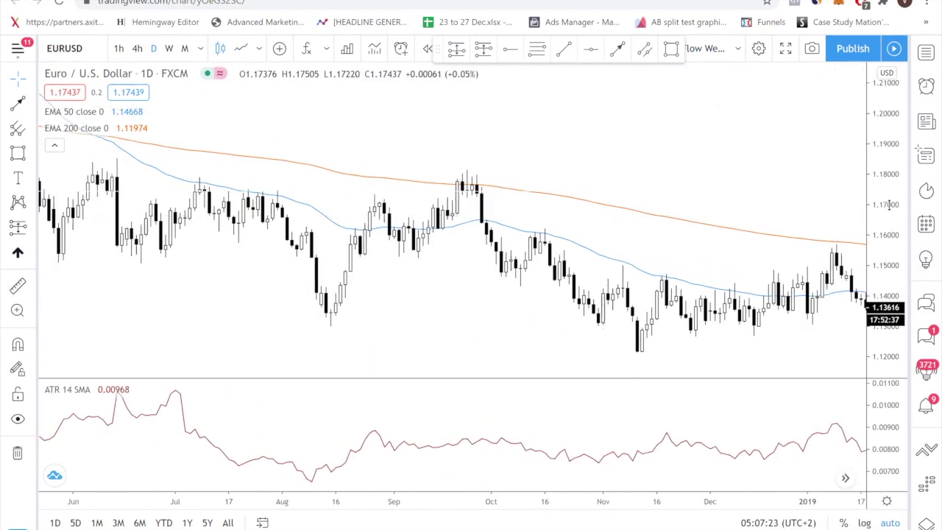
pyautogui.moveTo(889, 221); pyautogui.dragTo(889, 251)
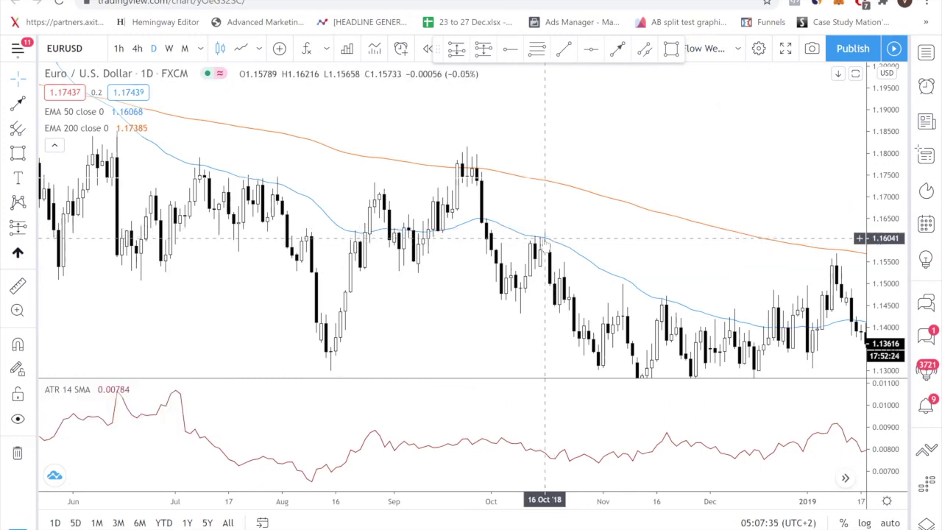
# Draw a rectangle over the mid-October 2018 EMA-50 pullback, roughly 1.156 to 1.164.
pyautogui.click(17, 152)
pyautogui.click(530, 221)
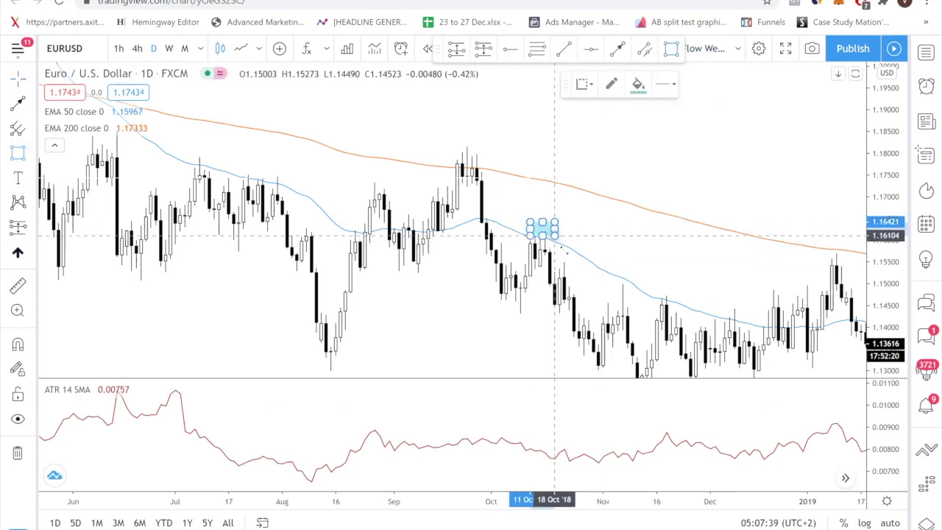
pyautogui.click(564, 261)
pyautogui.scroll(3, 540, 257)
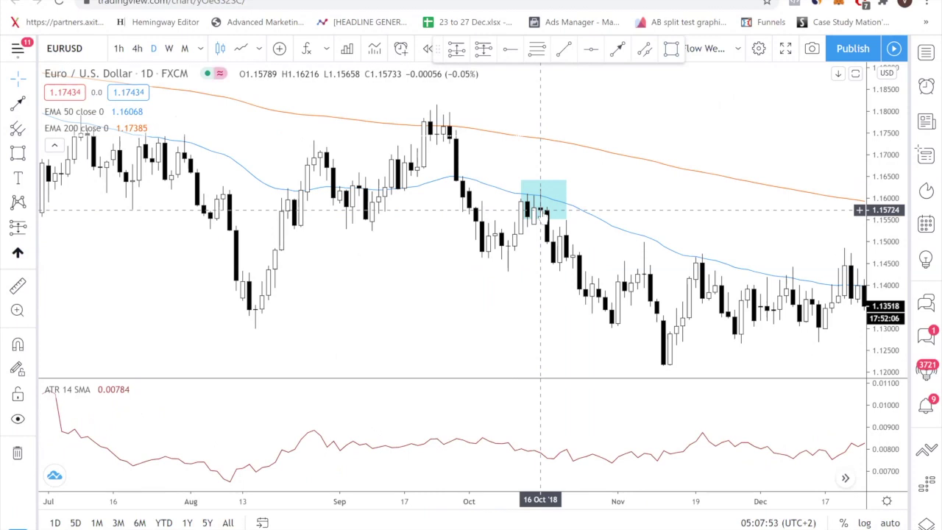
# Place a short position on 17 Oct 2018: entry 1.1574, stop 1.16516, target 1.14742.
pyautogui.click(31, 227)
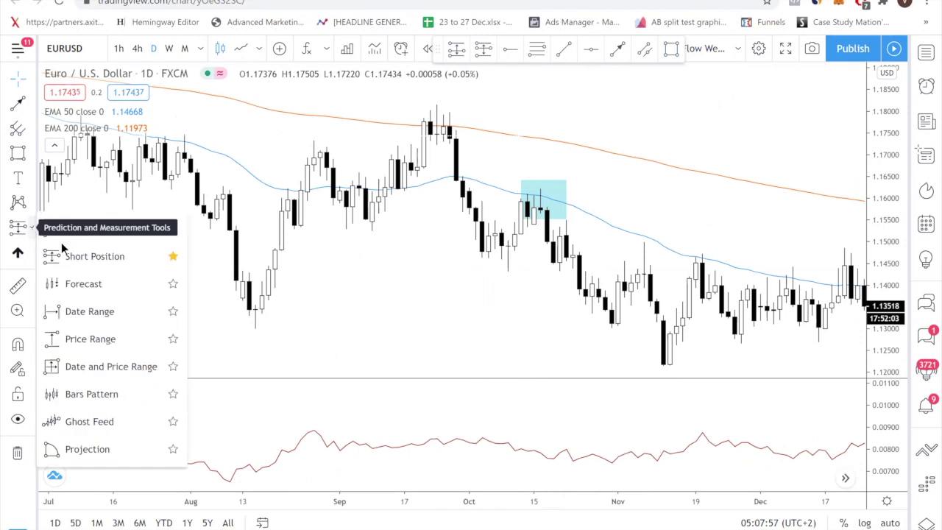
pyautogui.click(88, 256)
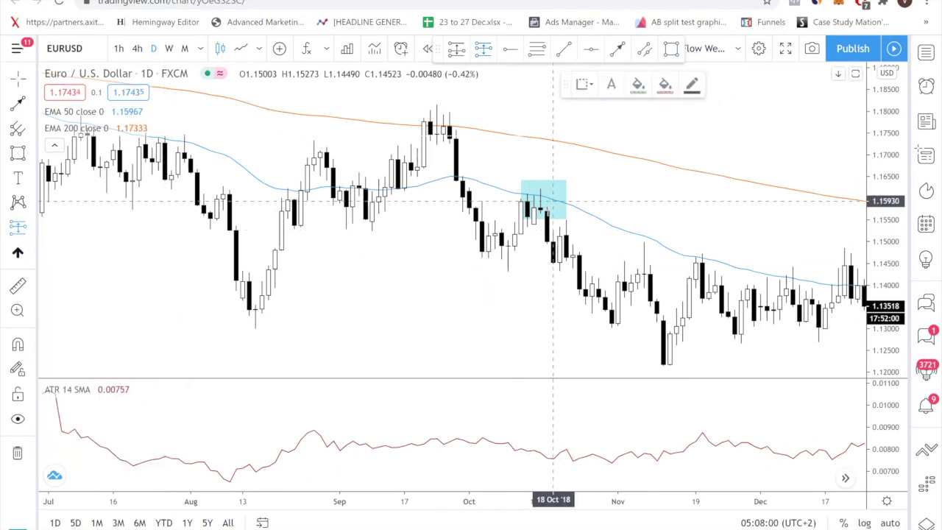
pyautogui.click(547, 211)
pyautogui.moveTo(547, 157); pyautogui.dragTo(546, 185)
pyautogui.click(561, 281)
pyautogui.moveTo(561, 281); pyautogui.dragTo(547, 261)
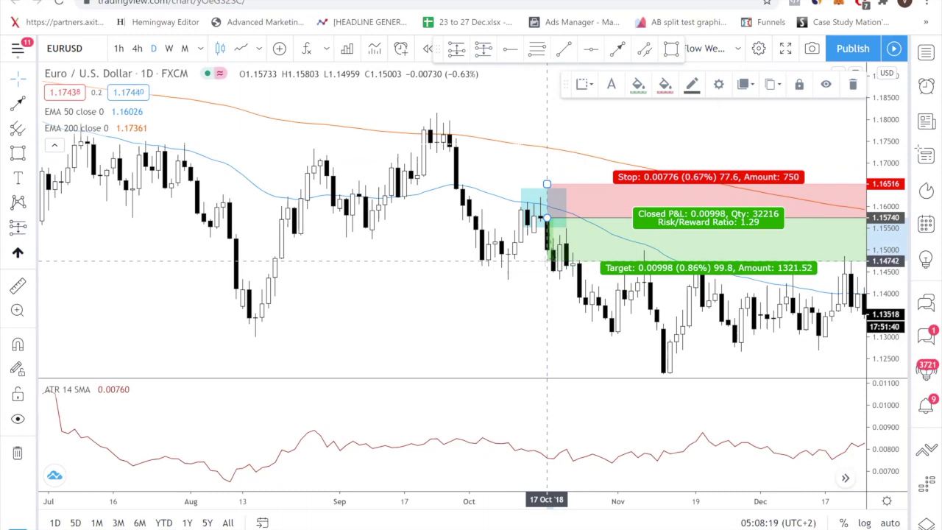
# Lower the target to 1.13411 for 3:1 risk/reward, then advance to the win-rate slide.
pyautogui.moveTo(547, 260); pyautogui.dragTo(547, 319)
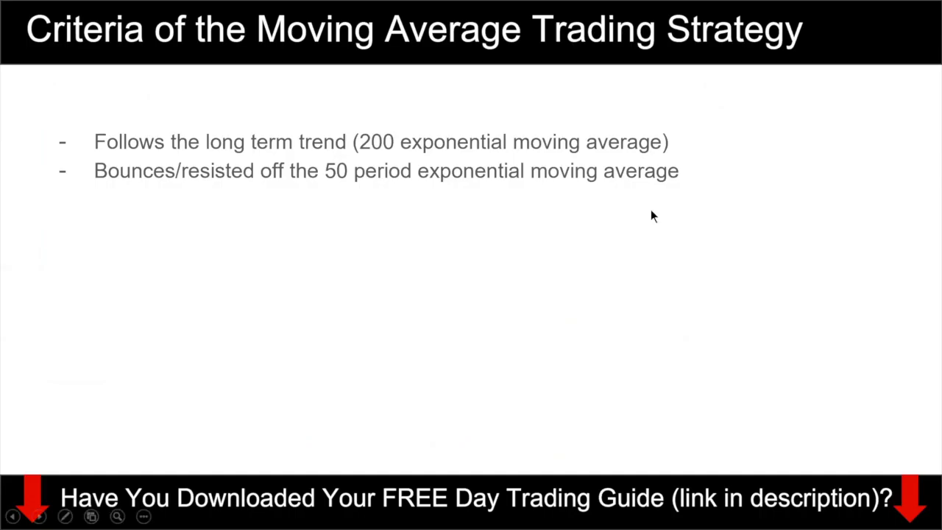
pyautogui.click(651, 209)
pyautogui.click(651, 213)
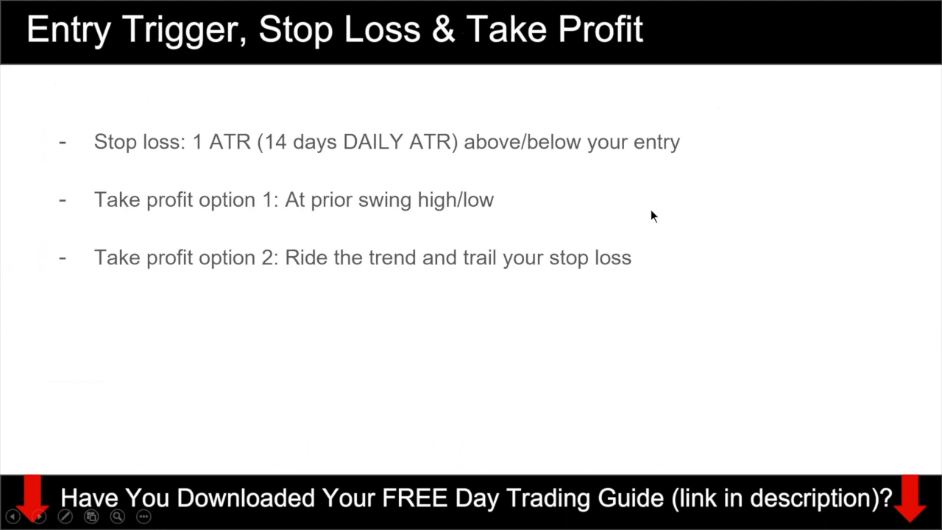
pyautogui.click(651, 214)
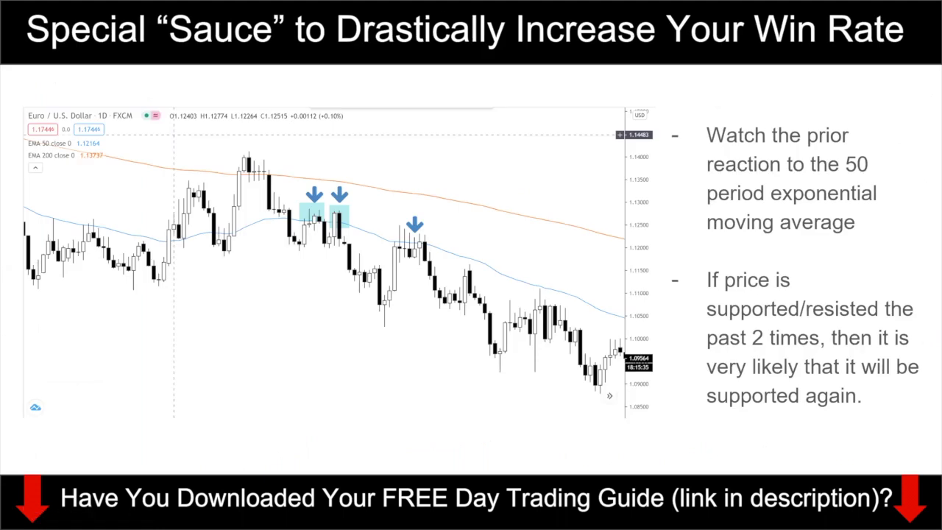